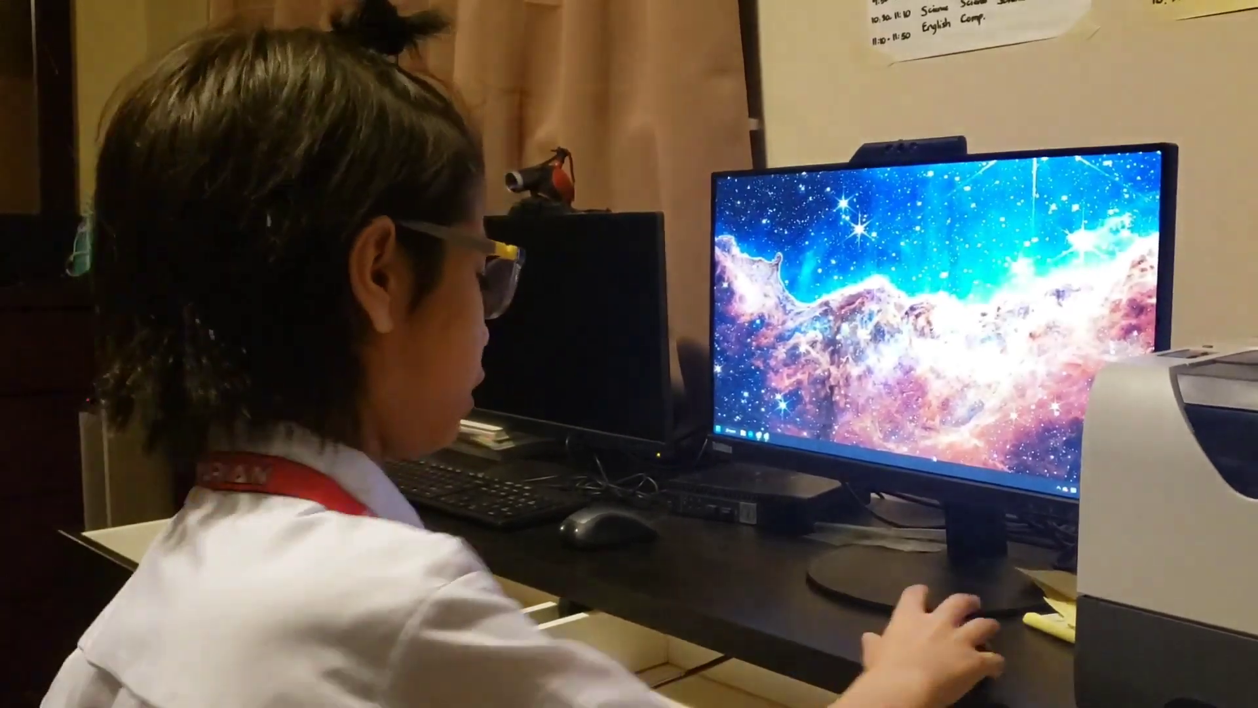
Bring up the Start menu and show its full list of installed apps
key("super")
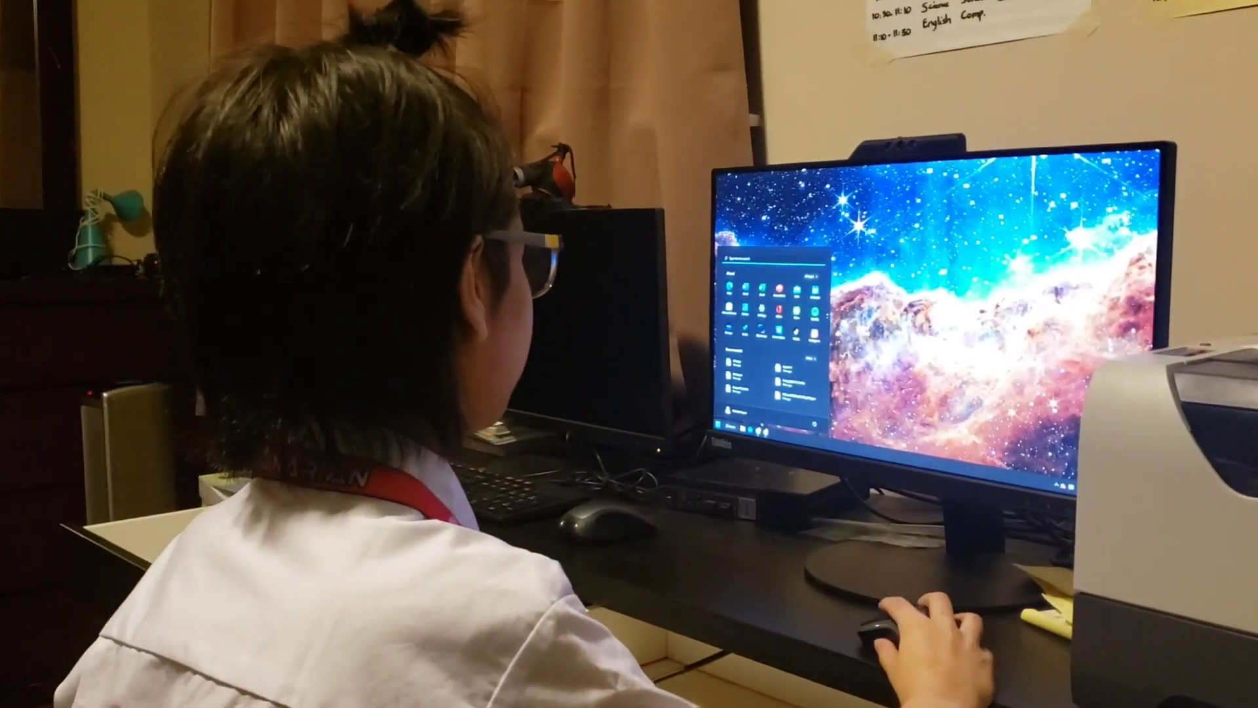
left_click(812, 276)
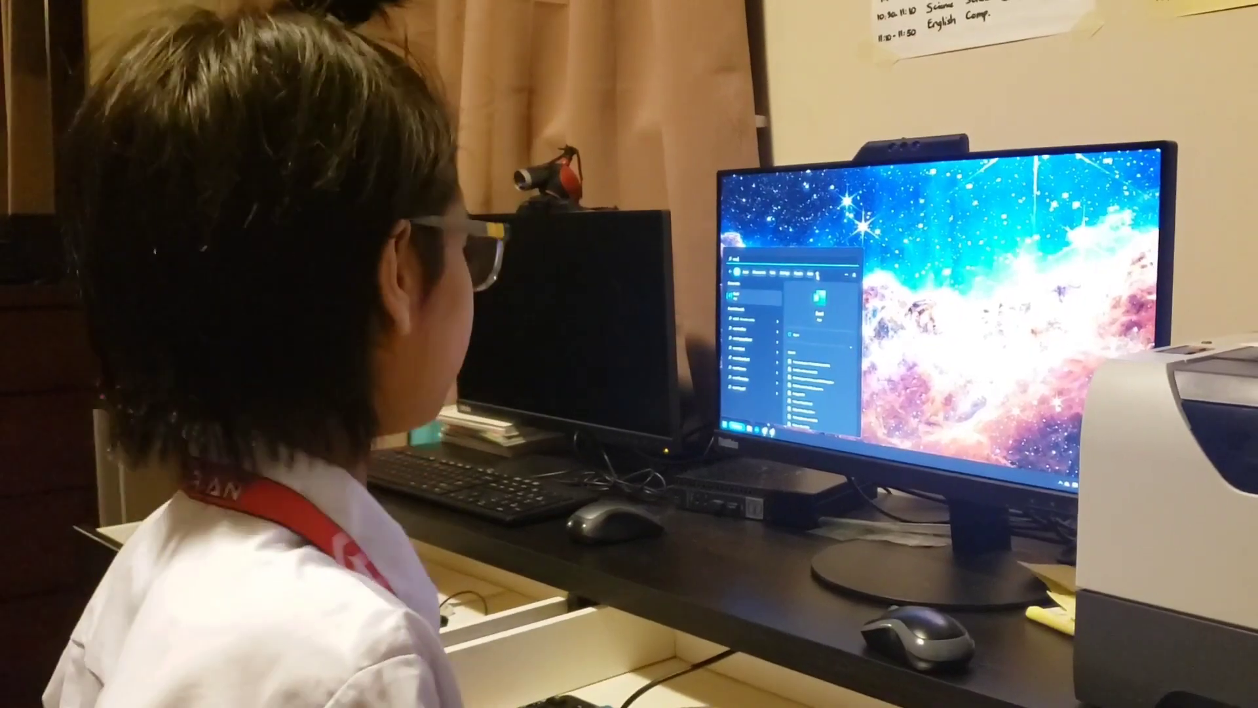
Start a new blank workbook from Excel's start screen
key("Escape")
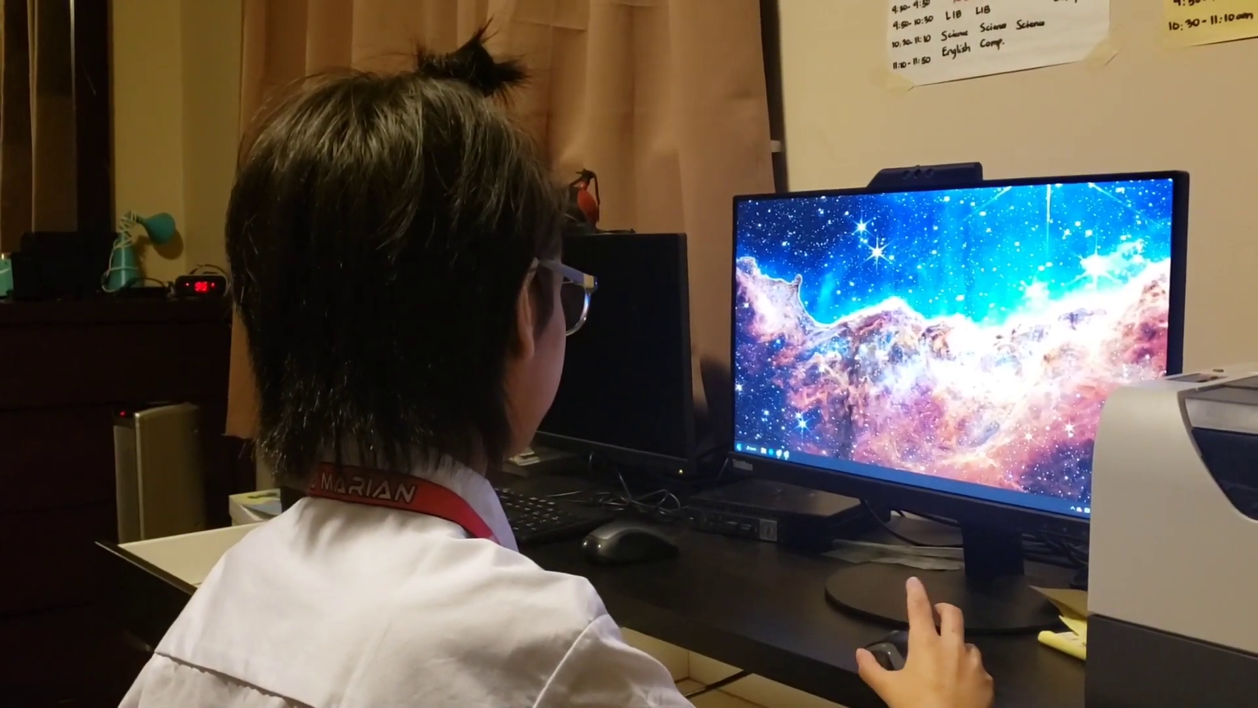
Reopen the Start menu with its pinned and recommended apps
left_click(752, 455)
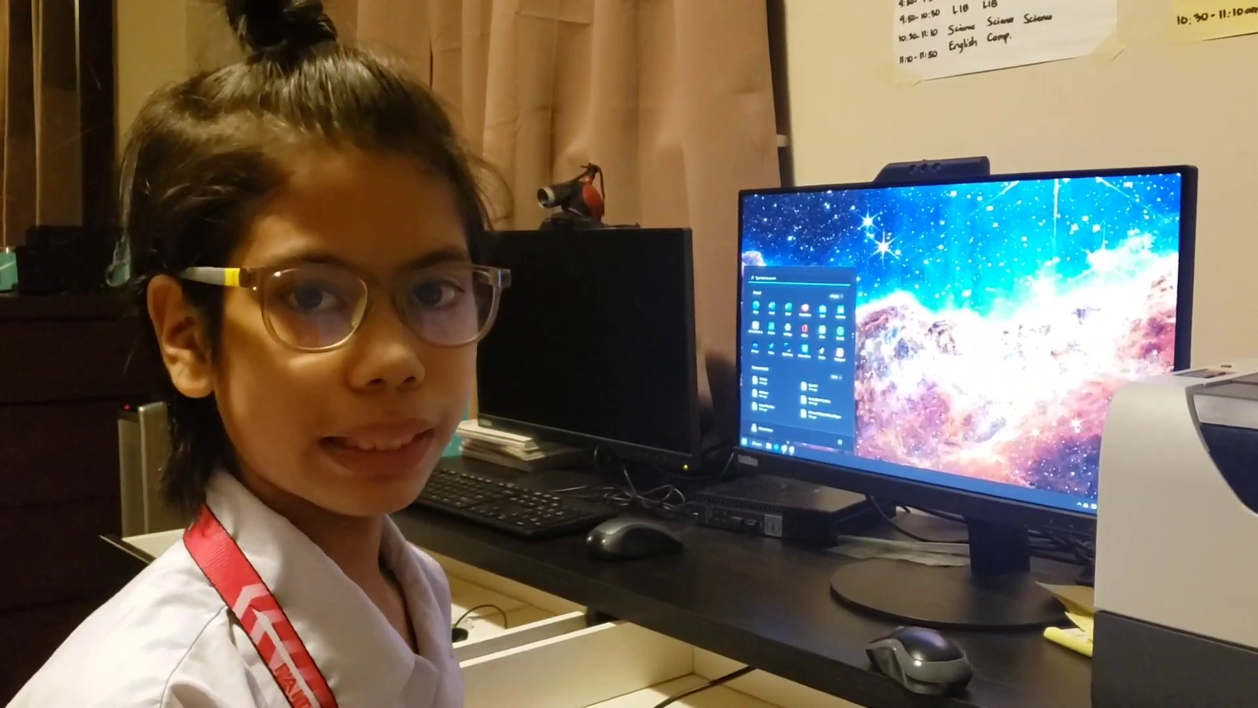